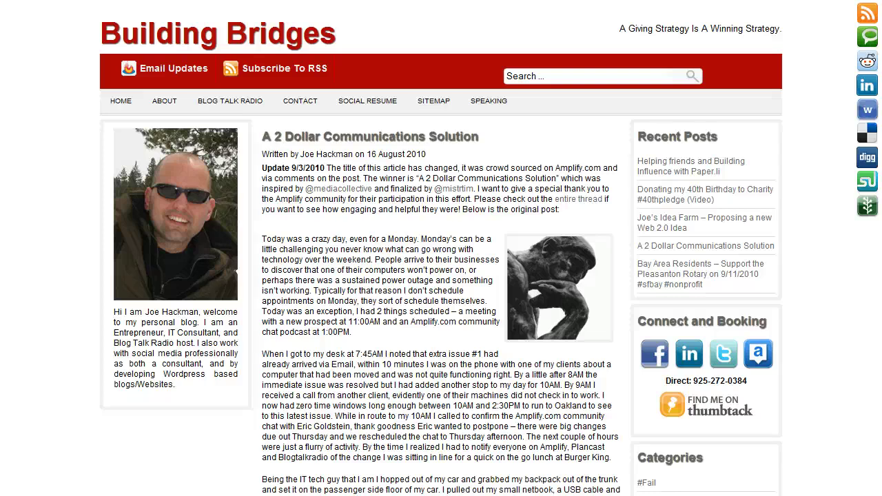
# Step: Switch to the Managed Solutions site's Quick 301 Redirects settings page
pyautogui.hotkey('ctrl', 'Tab')
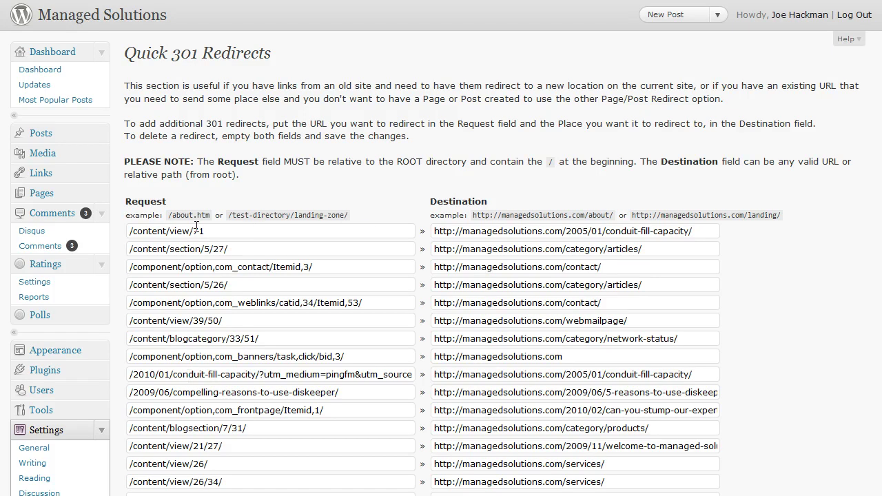
# Step: Highlight the first redirect's old Request path on the redirects list
pyautogui.moveTo(211, 232); pyautogui.dragTo(117, 228)
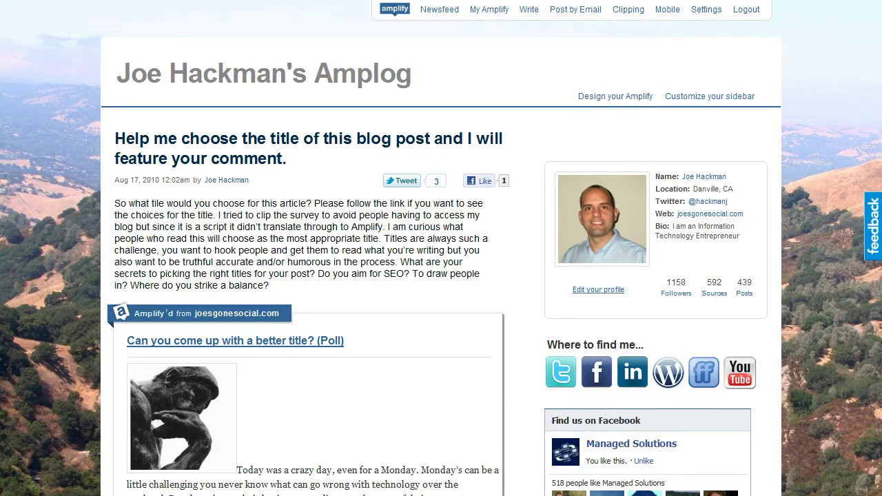
# Step: Skim the title-poll post's comments, then return to the Building Bridges tab
pyautogui.scroll(-5, 870, 183)
pyautogui.scroll(-10, 870, 184)
pyautogui.scroll(-5, 869, 329)
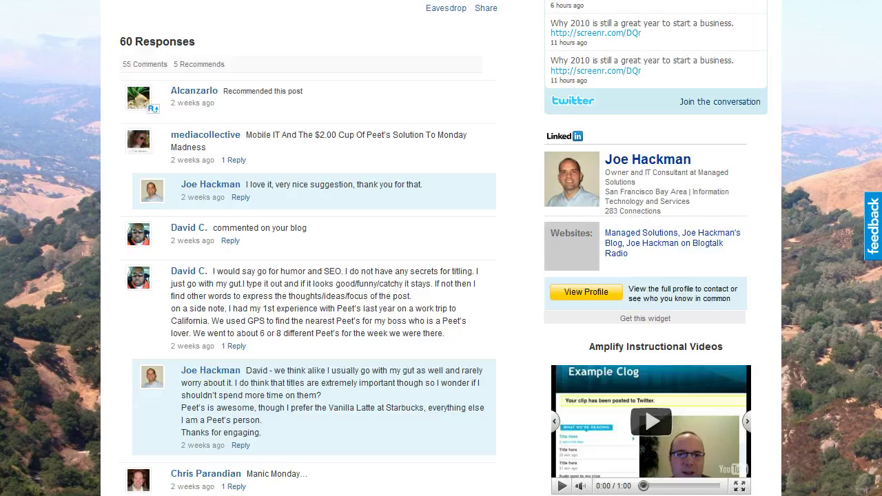
pyautogui.scroll(-10, 870, 329)
pyautogui.scroll(-10, 869, 329)
pyautogui.scroll(-10, 869, 329)
pyautogui.scroll(-5, 869, 329)
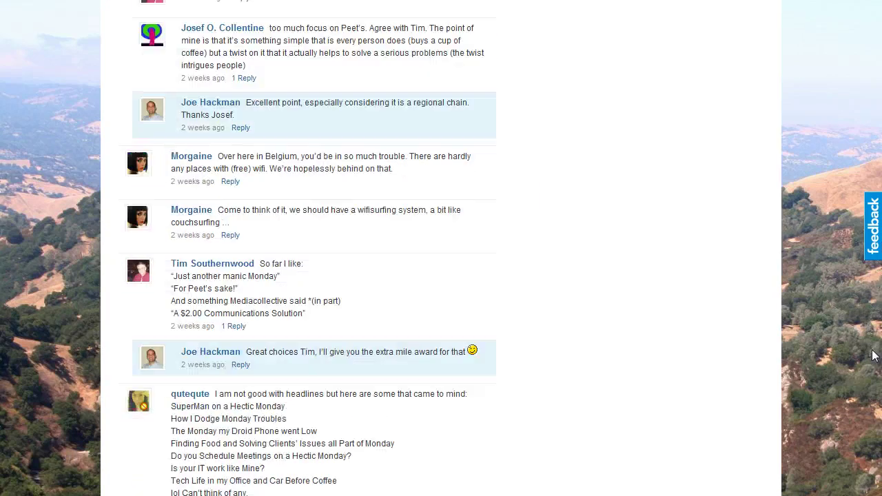
pyautogui.scroll(-5, 874, 365)
pyautogui.scroll(-1, 879, 403)
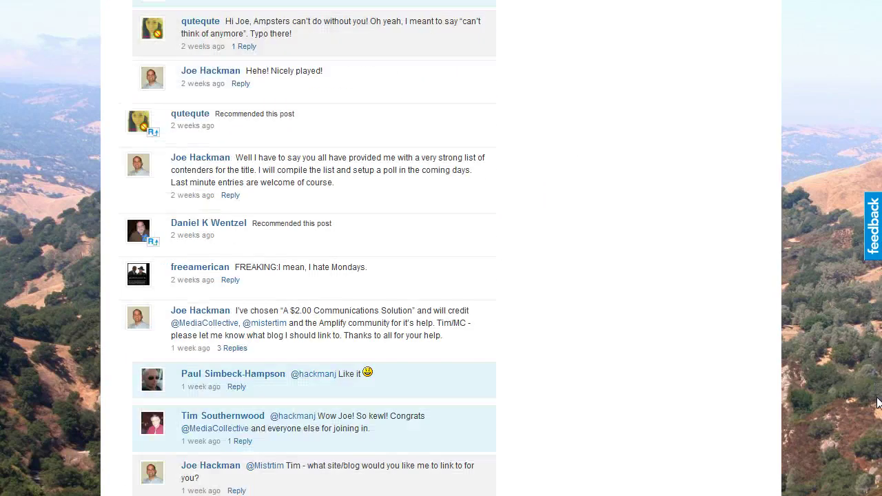
pyautogui.scroll(-5, 879, 403)
pyautogui.scroll(-2, 878, 403)
pyautogui.scroll(10, 879, 403)
pyautogui.scroll(15, 879, 402)
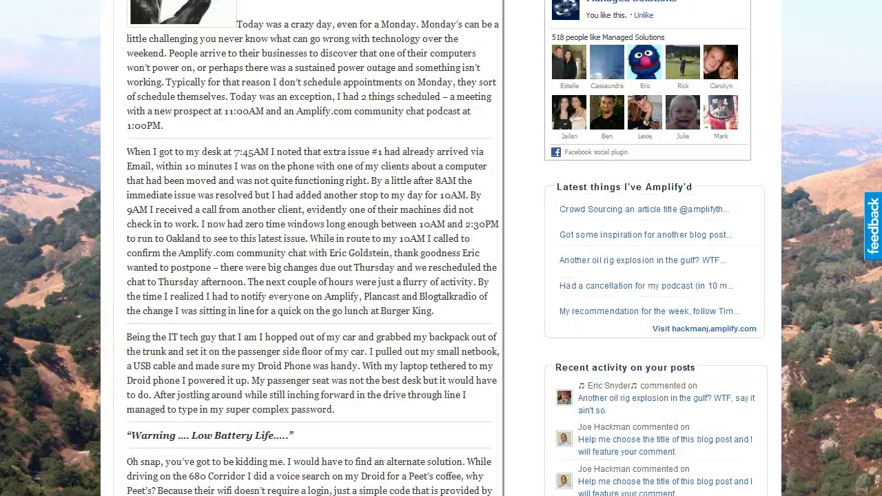
pyautogui.scroll(5, 879, 403)
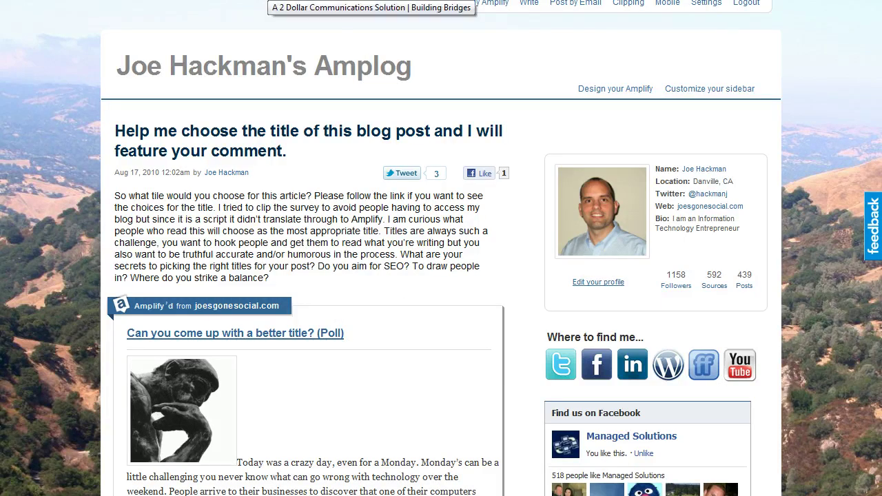
pyautogui.click(272, 0)
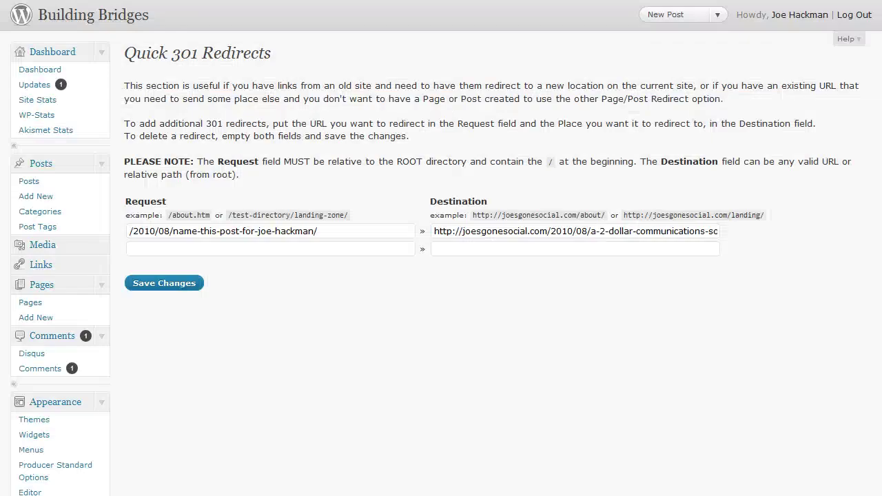
pyautogui.moveTo(317, 231); pyautogui.dragTo(105, 229)
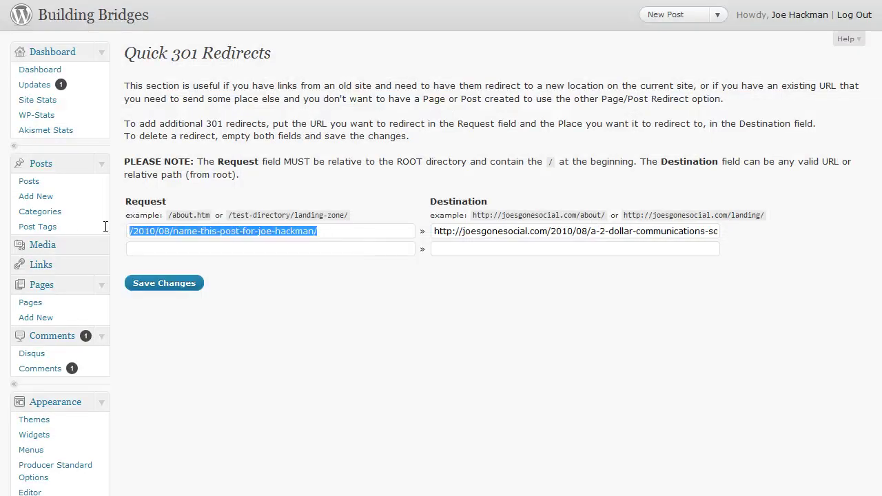
pyautogui.click(348, 313)
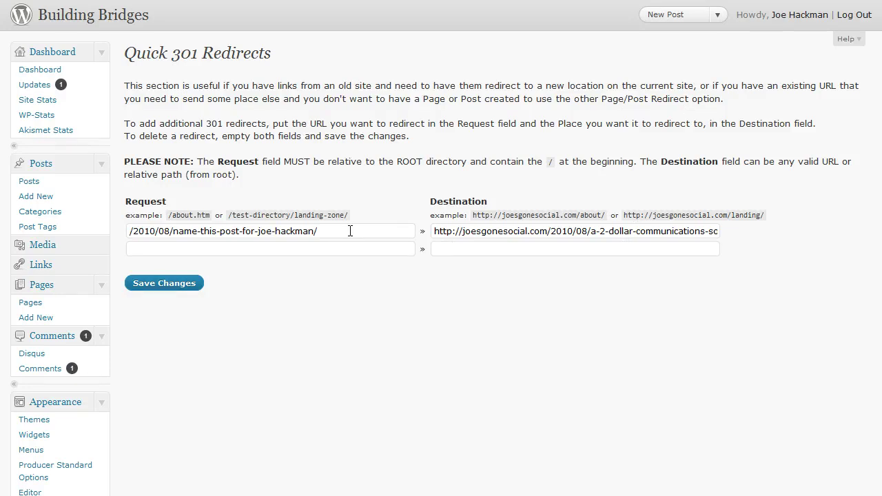
pyautogui.moveTo(350, 231); pyautogui.dragTo(119, 236)
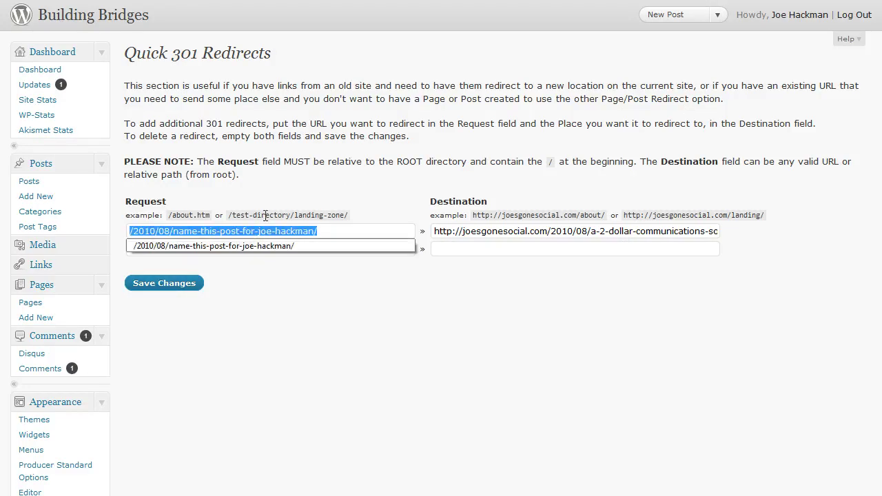
pyautogui.click(346, 199)
pyautogui.moveTo(329, 233); pyautogui.dragTo(104, 230)
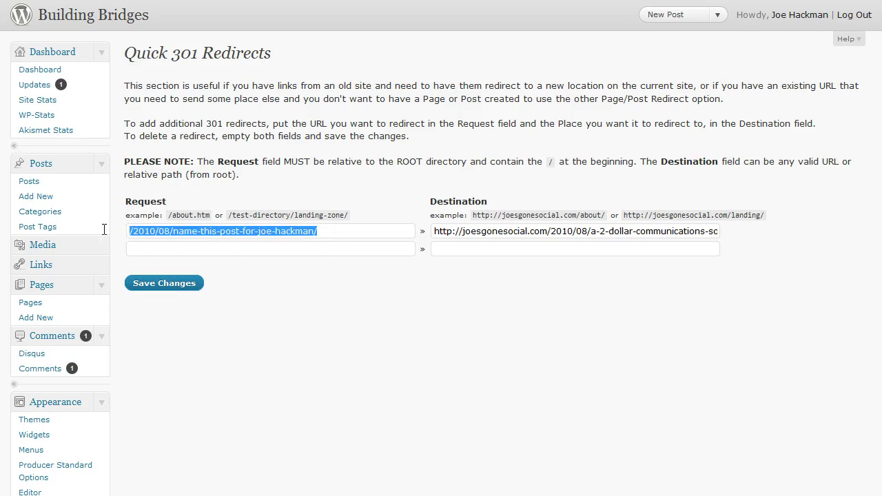
pyautogui.click(345, 187)
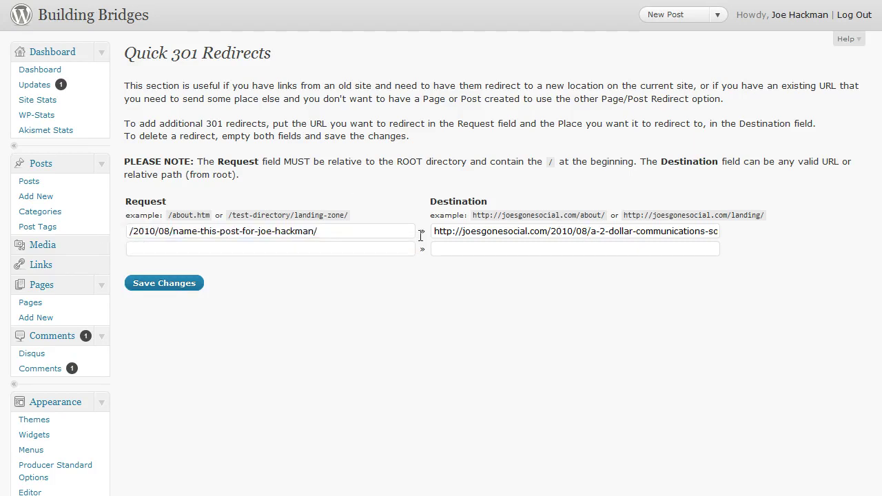
pyautogui.moveTo(434, 232); pyautogui.dragTo(674, 269)
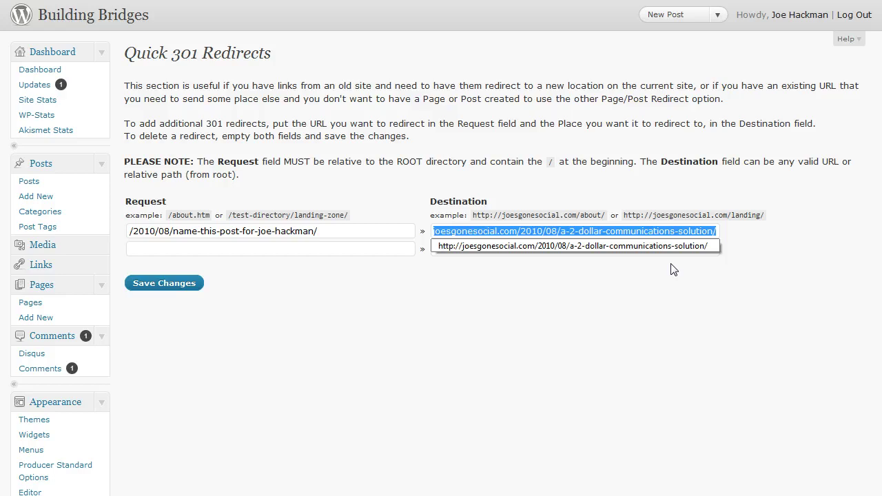
pyautogui.click(717, 246)
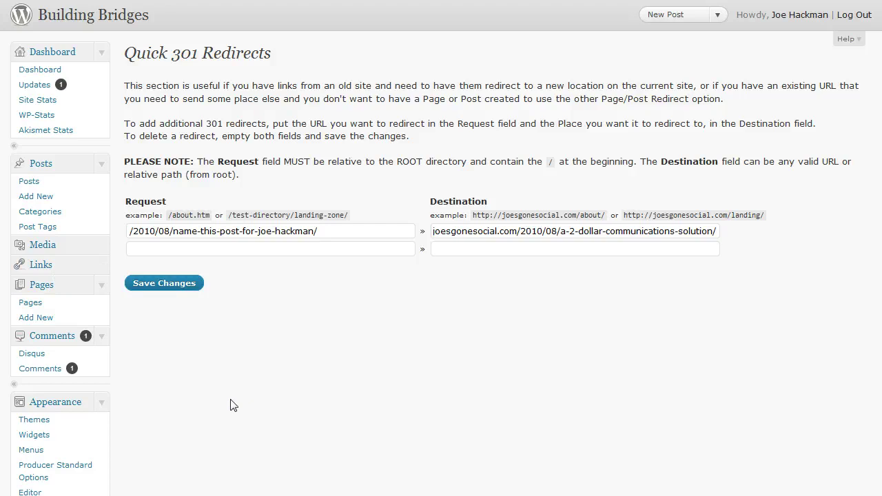
# Step: Go to the installed plugins list via Plugins > Plugins in the admin sidebar
pyautogui.scroll(-4, 310, 366)
pyautogui.scroll(-2, 272, 341)
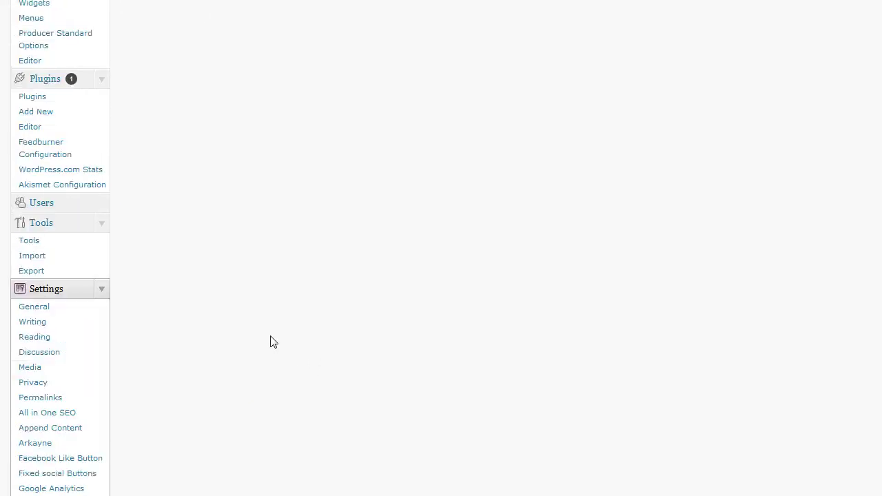
pyautogui.scroll(-3, 271, 341)
pyautogui.scroll(6, 271, 341)
pyautogui.scroll(2, 271, 340)
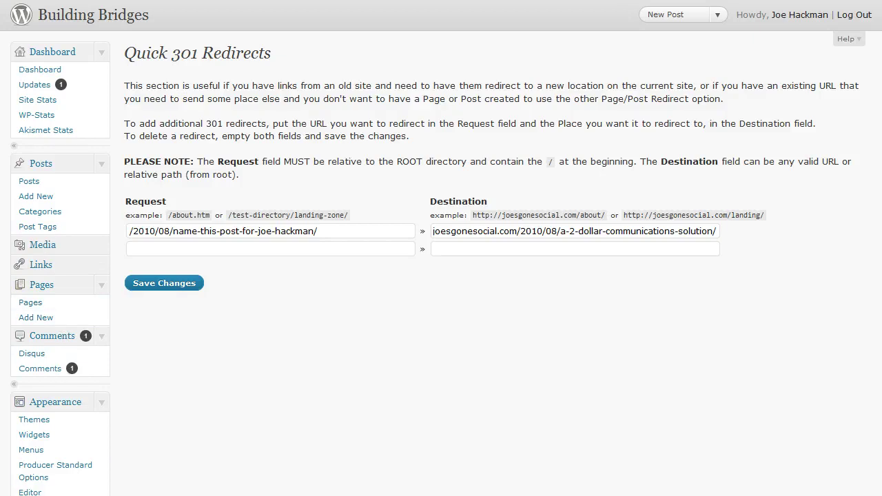
pyautogui.click(69, 402)
pyautogui.click(71, 422)
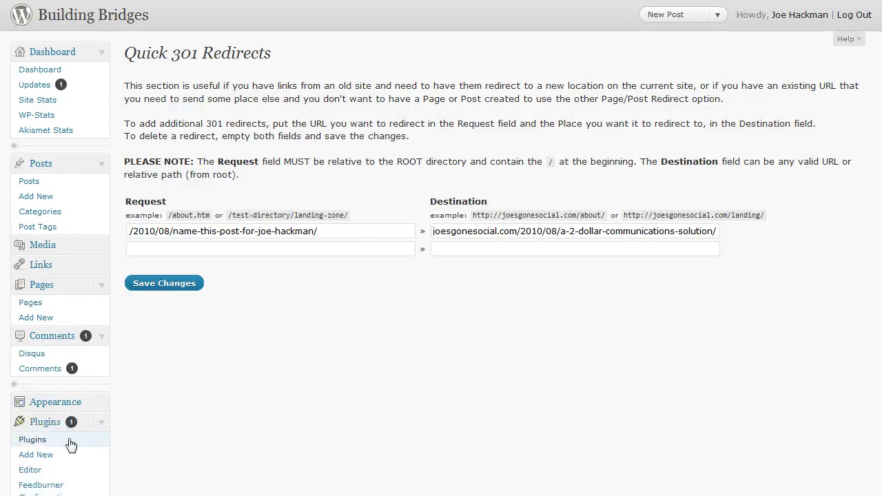
# Step: Scroll the plugins list down to the active Quick Page/Post Redirect plugin
pyautogui.scroll(-2, 71, 441)
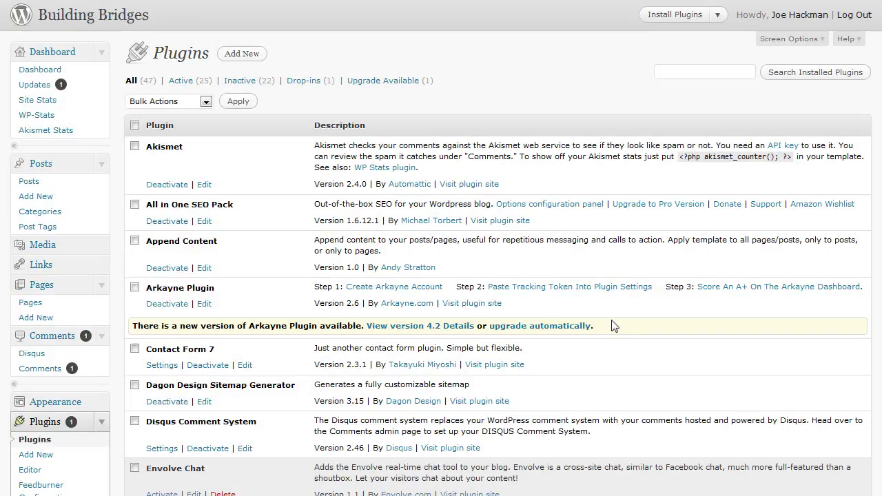
pyautogui.scroll(-2, 613, 325)
pyautogui.scroll(-3, 613, 326)
pyautogui.scroll(-2, 613, 325)
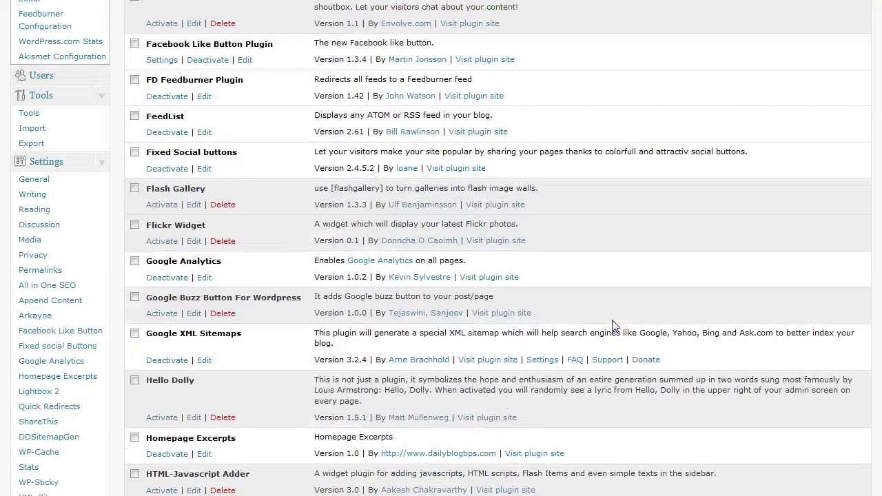
pyautogui.scroll(-2, 612, 319)
pyautogui.scroll(-2, 612, 320)
pyautogui.scroll(-1, 612, 320)
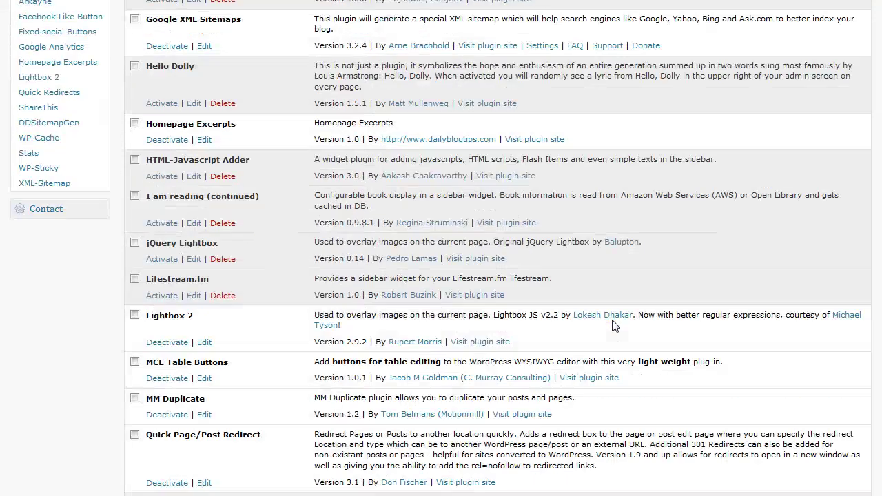
pyautogui.scroll(-4, 612, 320)
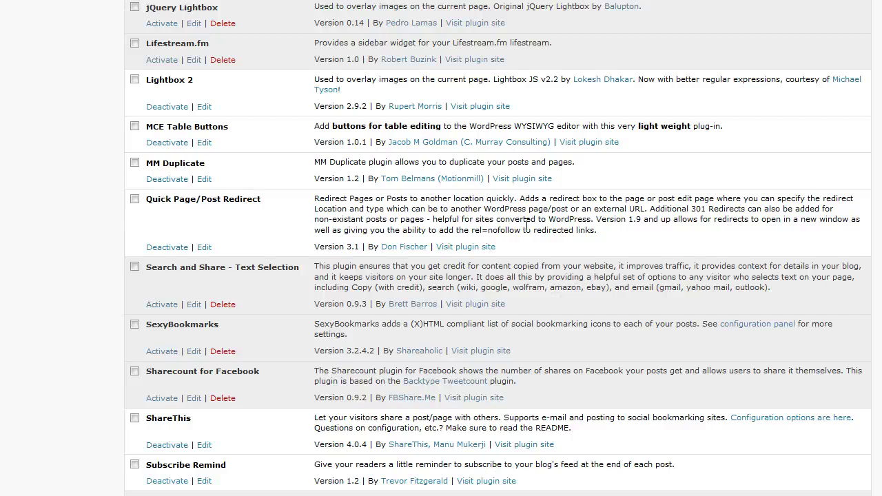
# Step: Highlight the Quick Page/Post Redirect plugin's description text
pyautogui.moveTo(600, 233); pyautogui.dragTo(300, 205)
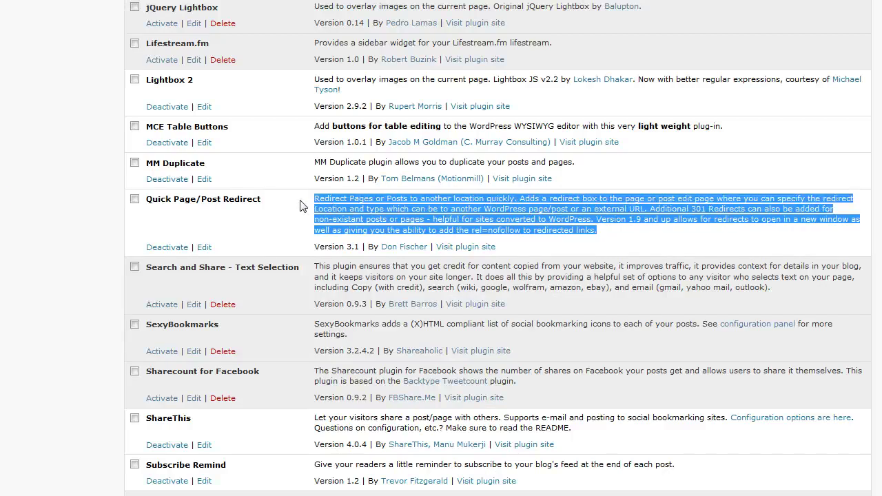